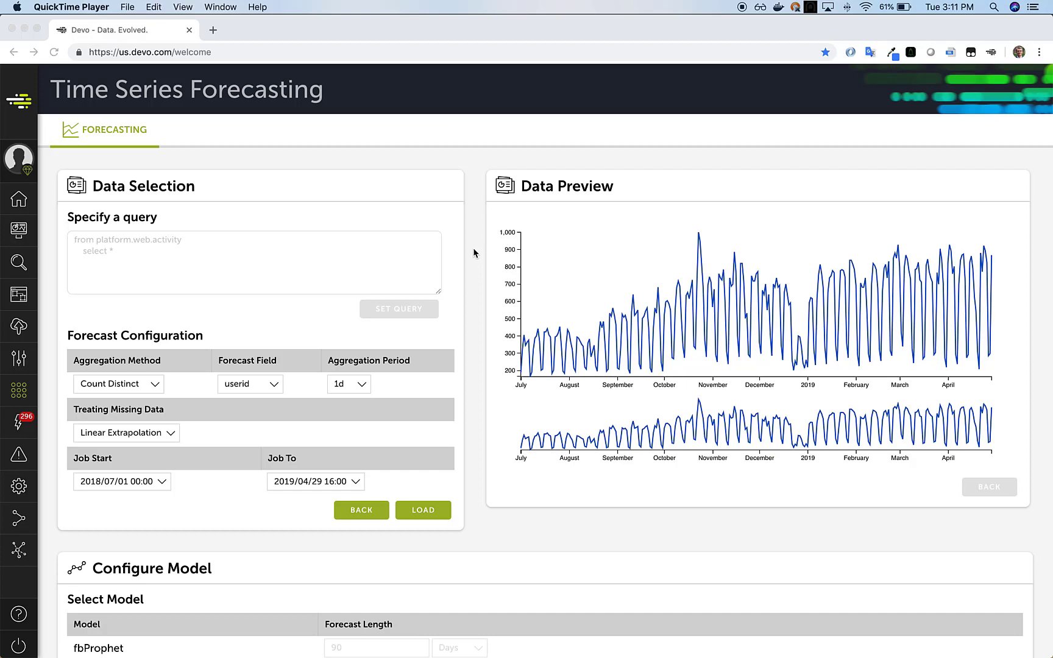
Load the daily distinct userid counts from 2018/07/01 00:00 to 2019/04/29 16:00 for forecasting
{"action": "scroll", "coordinate": [472, 248], "scroll_direction": "down", "scroll_amount": 1}
{"action": "scroll", "coordinate": [473, 247], "scroll_direction": "up", "scroll_amount": 1}
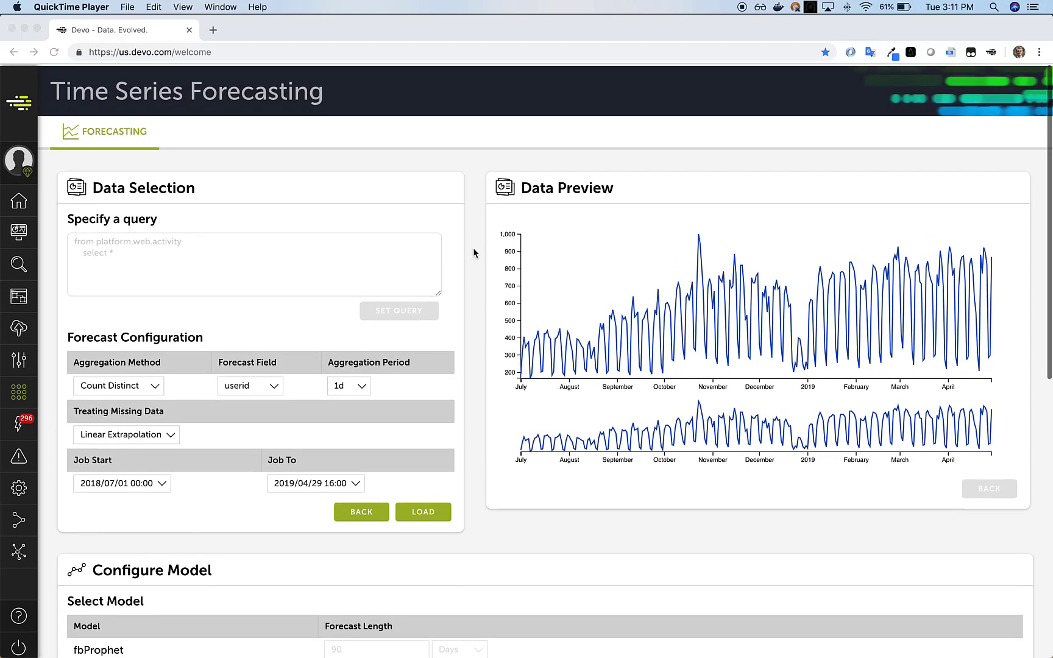
{"action": "left_click", "coordinate": [424, 510]}
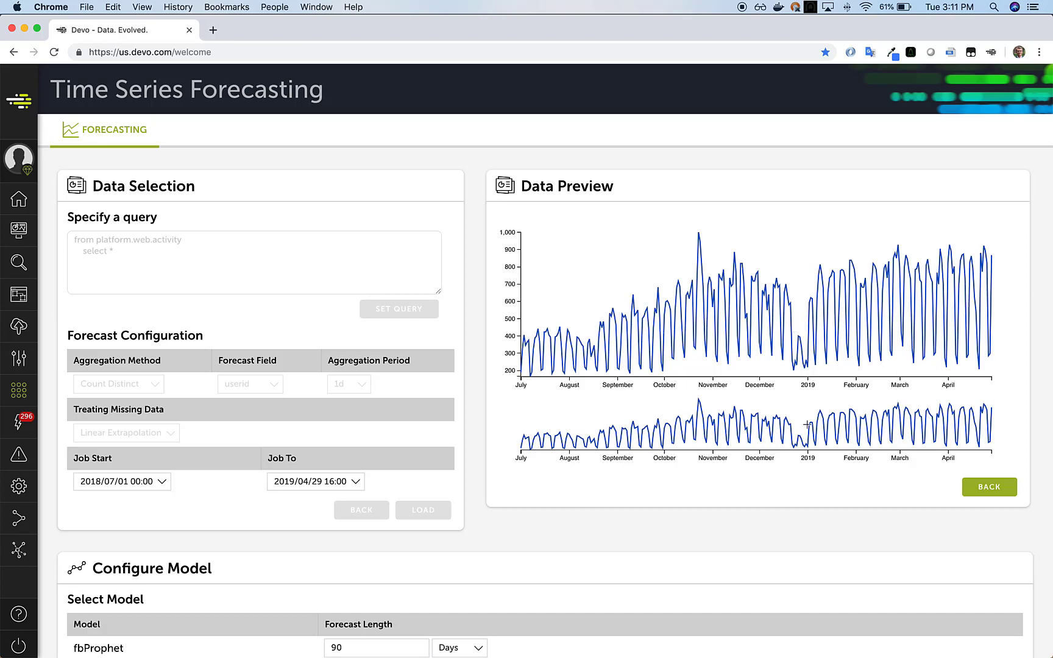
Examine the data preview for mid-December to early January and mid-August to mid-September, restoring the full range after each
{"action": "left_click_drag", "start_coordinate": [777, 428], "coordinate": [820, 430]}
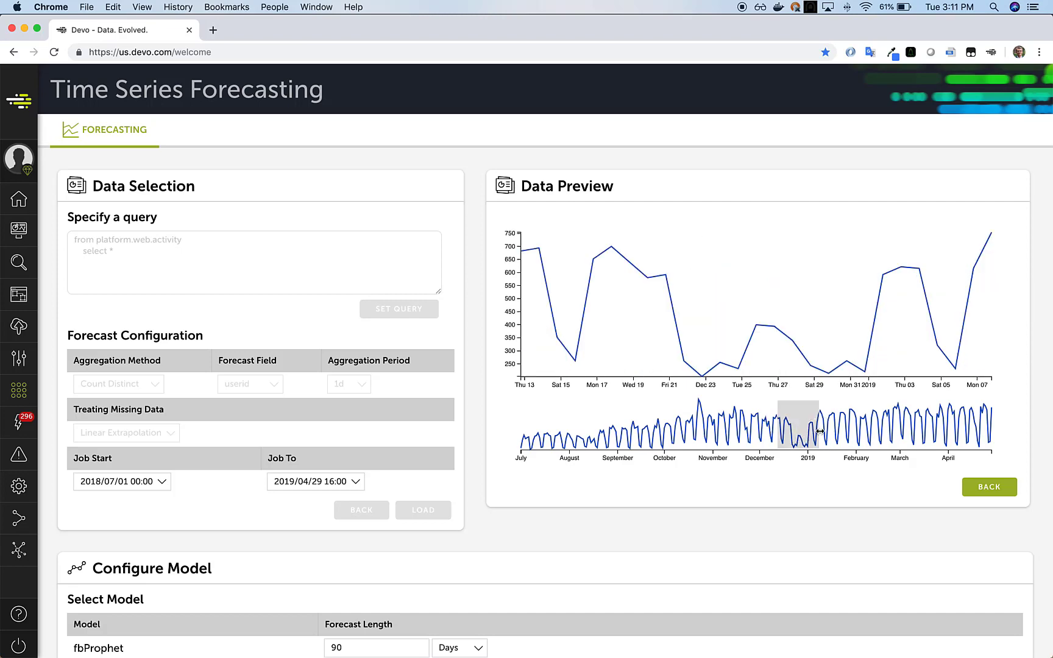
{"action": "left_click", "coordinate": [698, 437]}
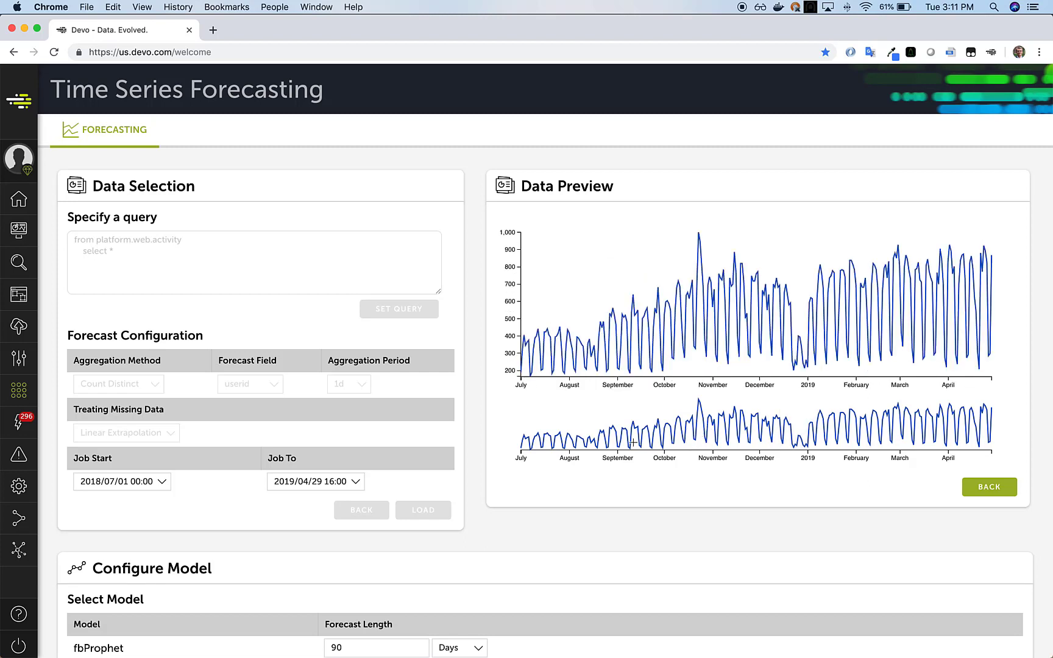
{"action": "left_click", "coordinate": [596, 439]}
{"action": "left_click_drag", "start_coordinate": [596, 438], "coordinate": [640, 442]}
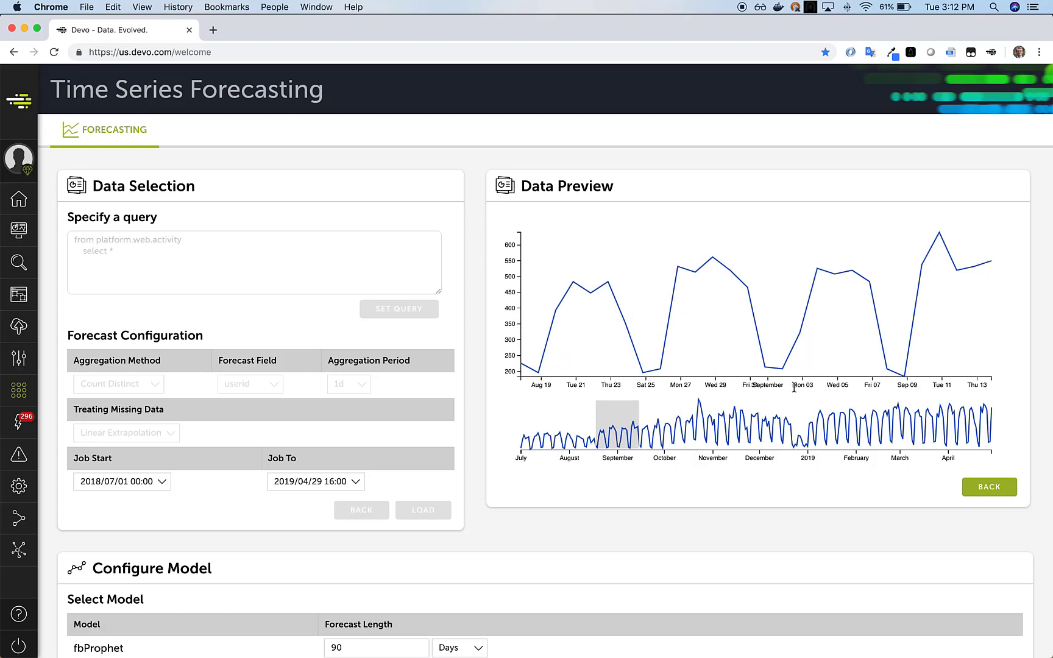
{"action": "scroll", "coordinate": [799, 416], "scroll_direction": "down", "scroll_amount": 1}
{"action": "left_click", "coordinate": [798, 419]}
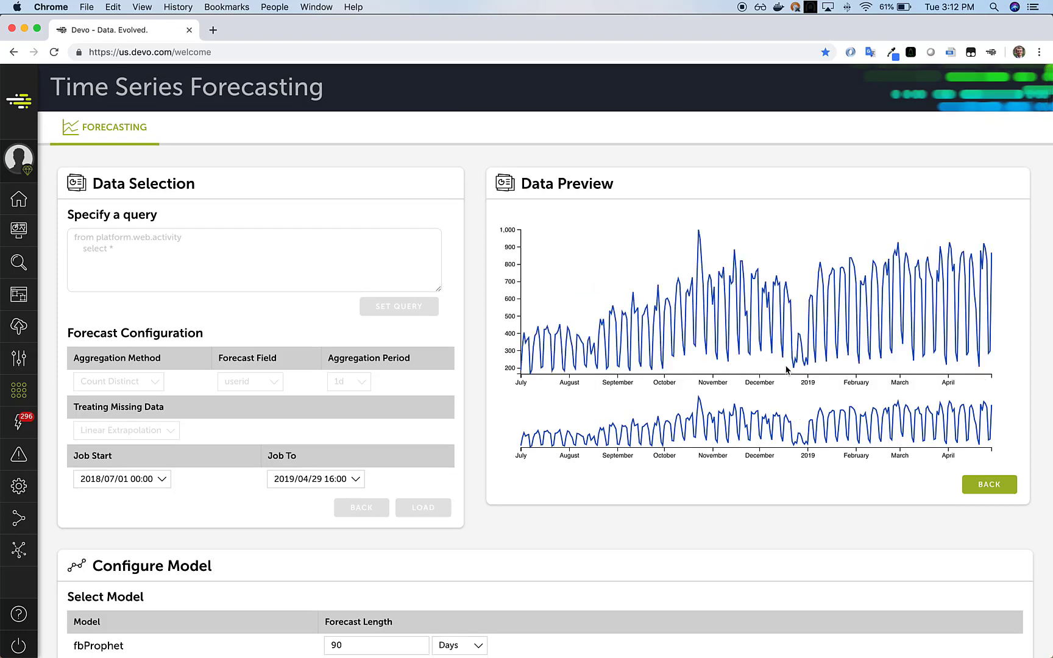
Open and submit the Facebook Prophet advanced parameters, and run the fbProphet forecast for 90 days
{"action": "scroll", "coordinate": [787, 370], "scroll_direction": "down", "scroll_amount": 1}
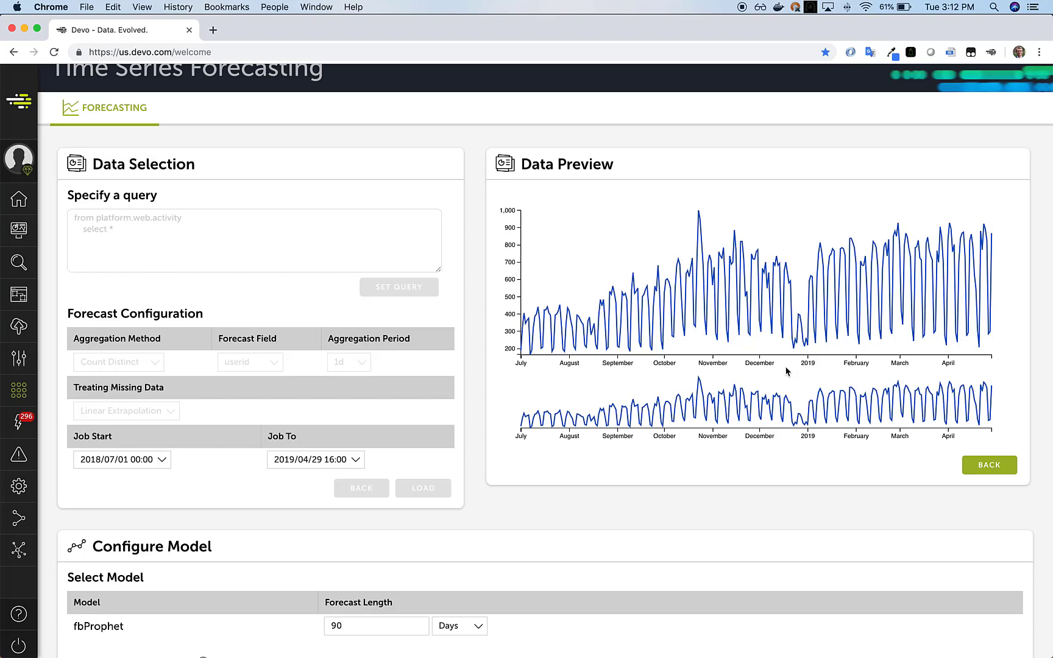
{"action": "scroll", "coordinate": [786, 371], "scroll_direction": "down", "scroll_amount": 6}
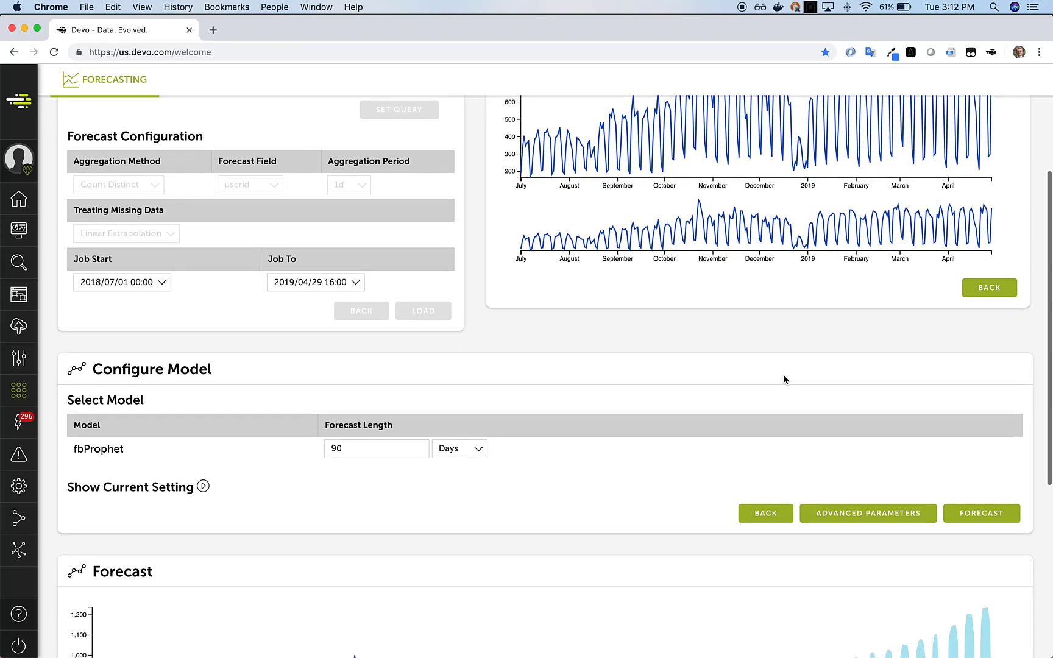
{"action": "scroll", "coordinate": [785, 379], "scroll_direction": "up", "scroll_amount": 2}
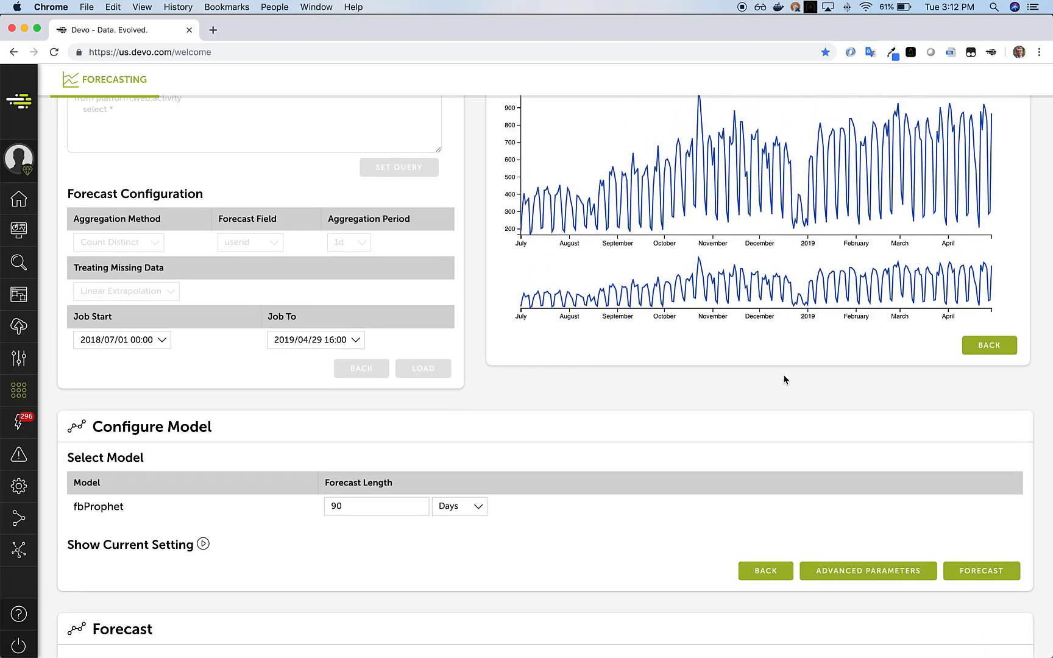
{"action": "scroll", "coordinate": [784, 378], "scroll_direction": "down", "scroll_amount": 2}
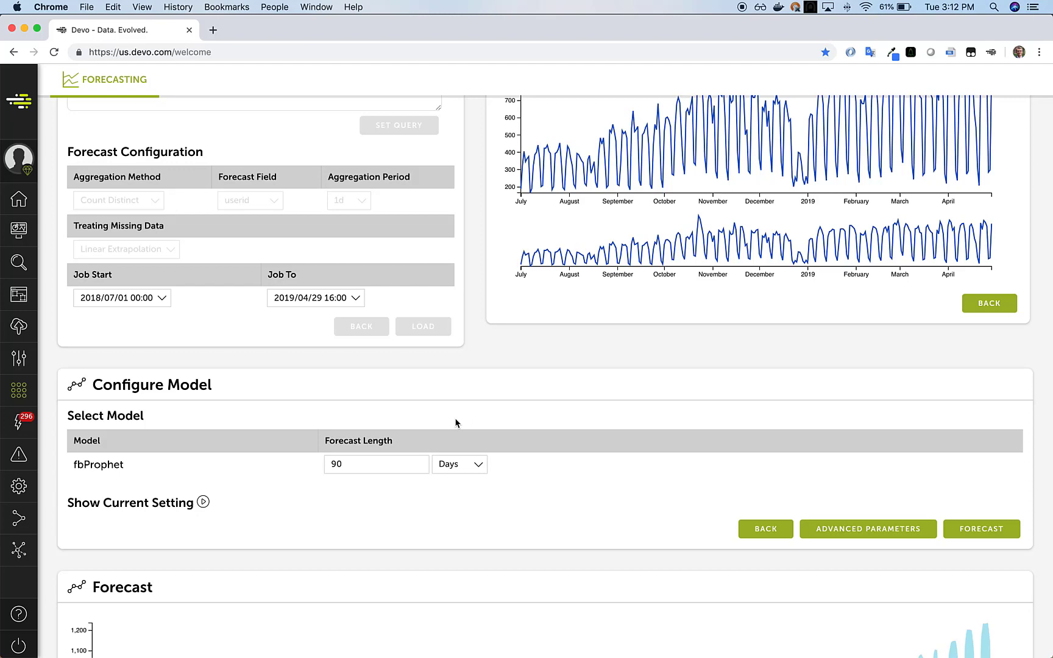
{"action": "scroll", "coordinate": [456, 423], "scroll_direction": "down", "scroll_amount": 1}
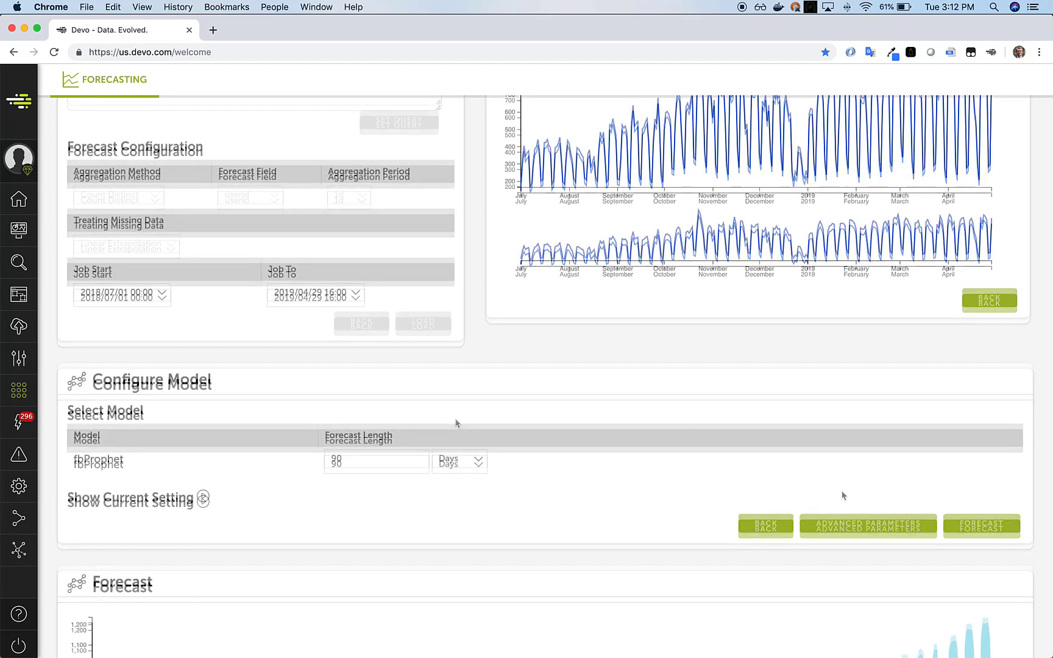
{"action": "left_click", "coordinate": [850, 522]}
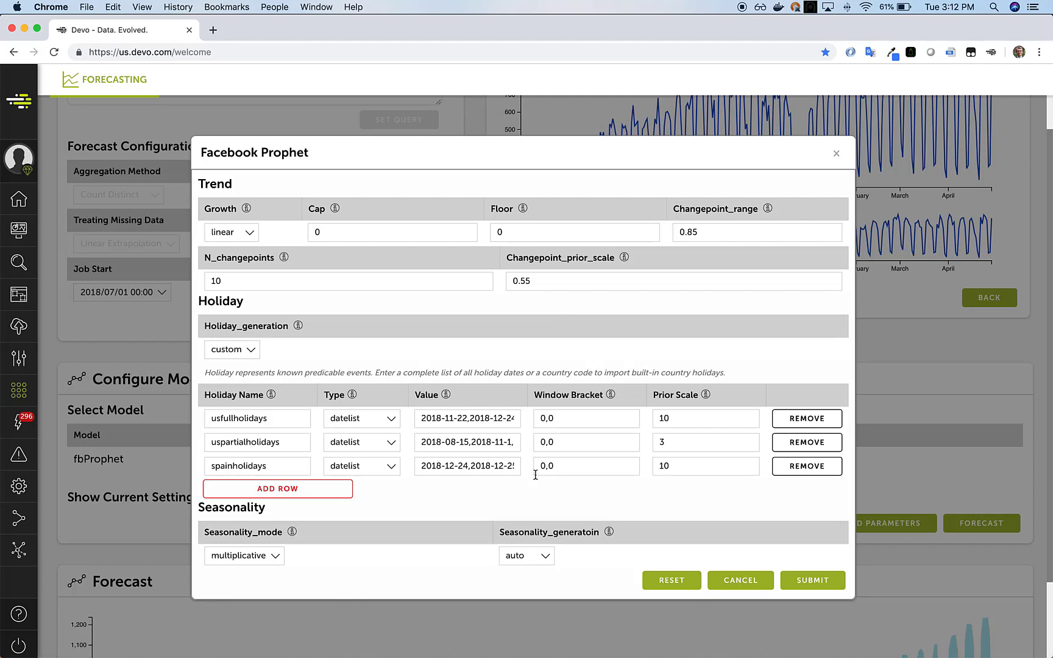
{"action": "left_click", "coordinate": [811, 579]}
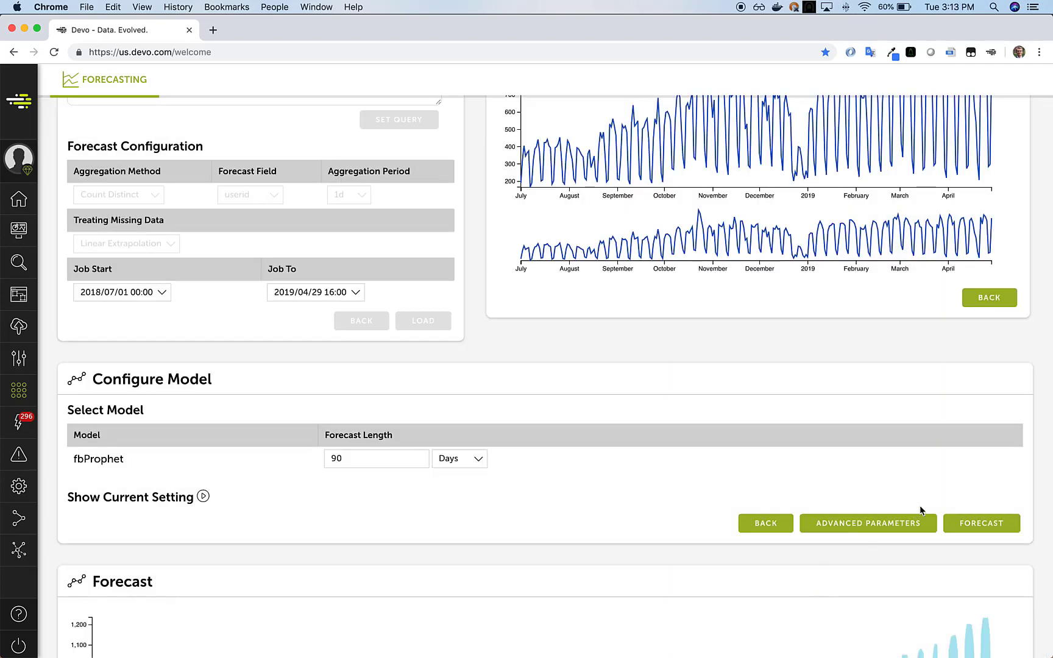
{"action": "left_click", "coordinate": [975, 528]}
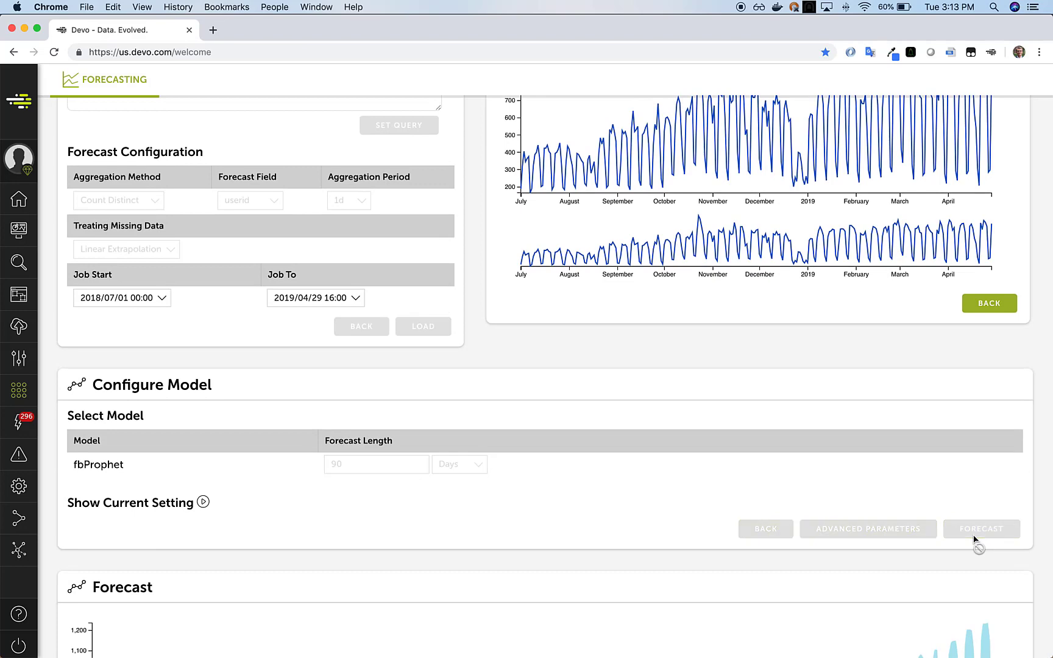
Examine the forecast chart for September to mid-October and around the late-October peak, restoring the full range after each
{"action": "scroll", "coordinate": [975, 539], "scroll_direction": "down", "scroll_amount": 4}
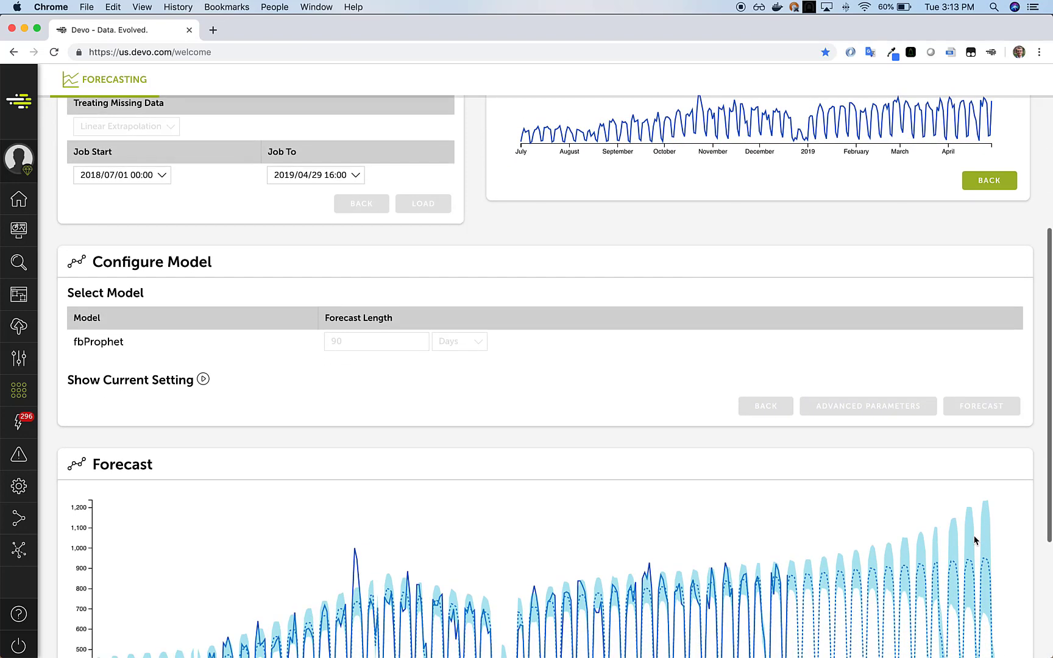
{"action": "scroll", "coordinate": [975, 539], "scroll_direction": "down", "scroll_amount": 6}
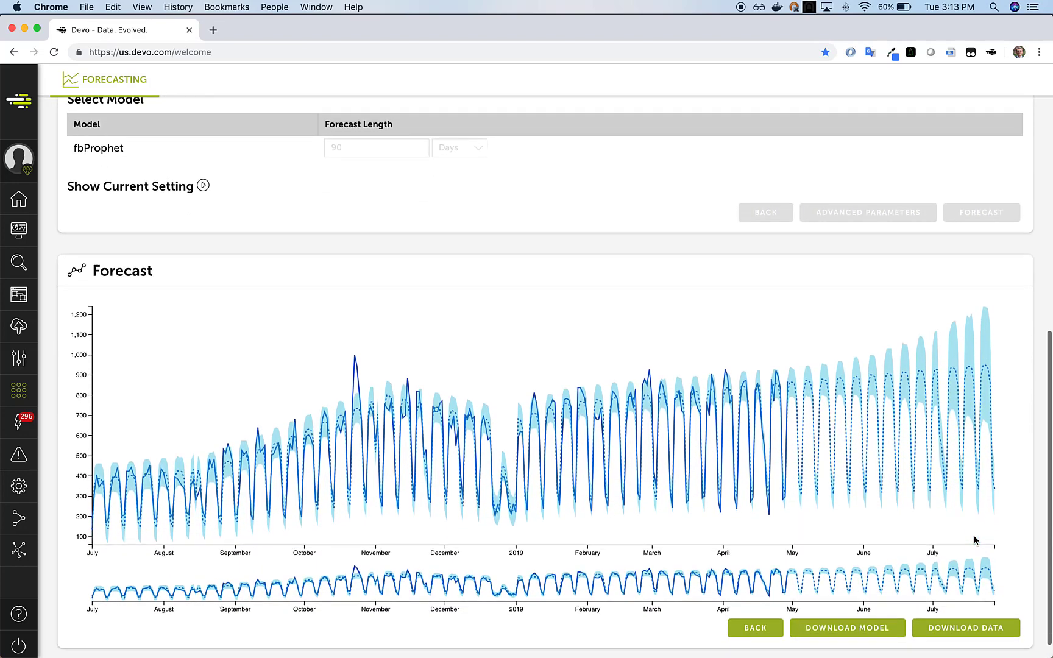
{"action": "scroll", "coordinate": [975, 540], "scroll_direction": "down", "scroll_amount": 1}
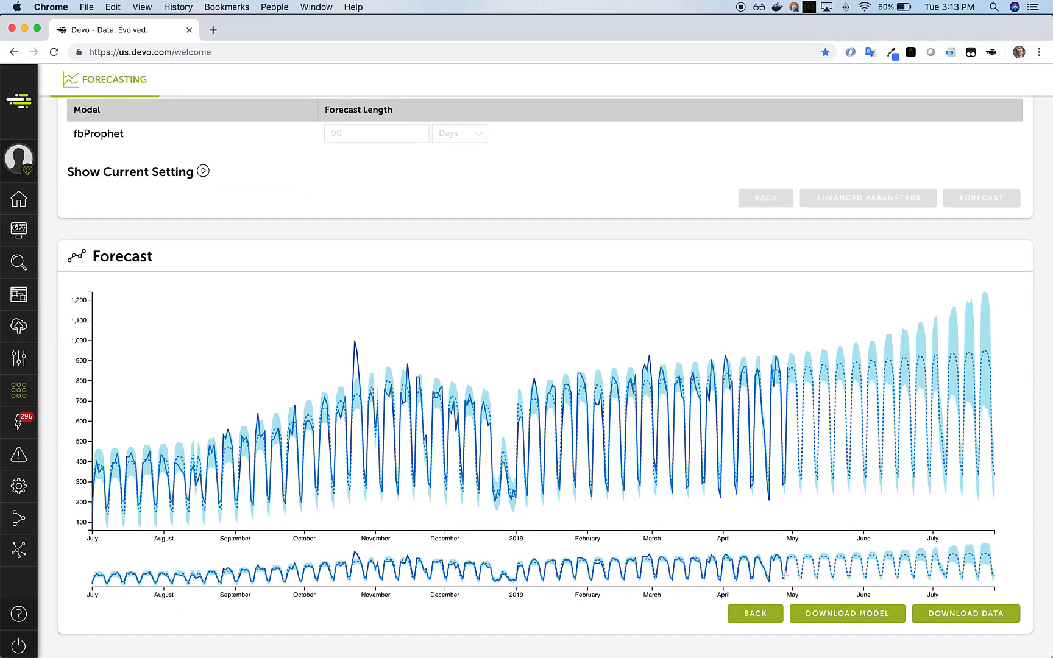
{"action": "left_click_drag", "start_coordinate": [337, 573], "coordinate": [223, 575]}
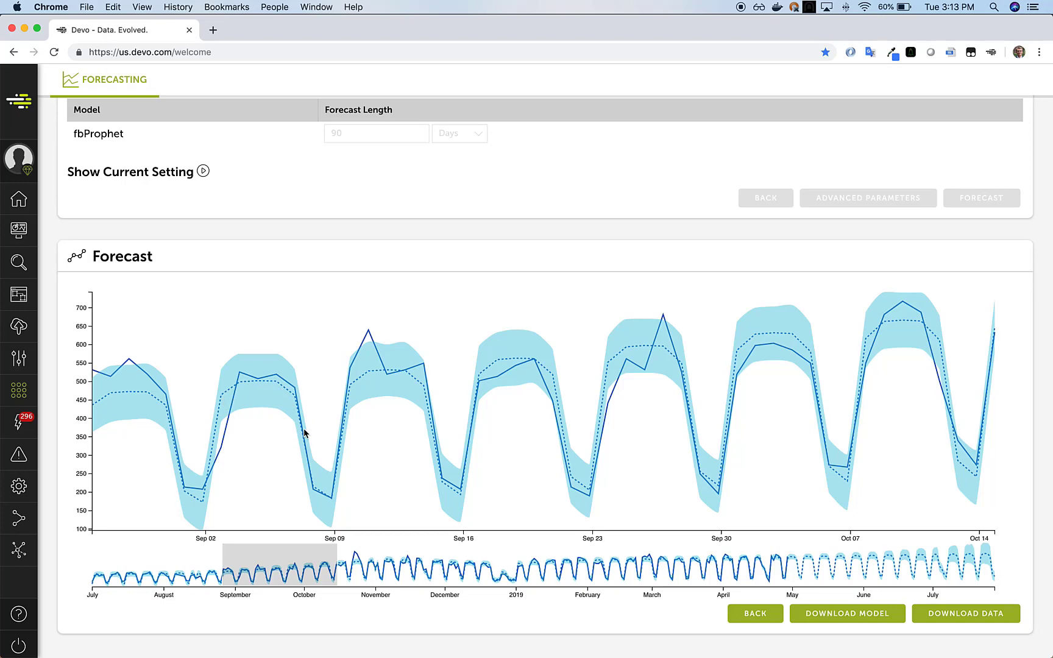
{"action": "left_click", "coordinate": [401, 570]}
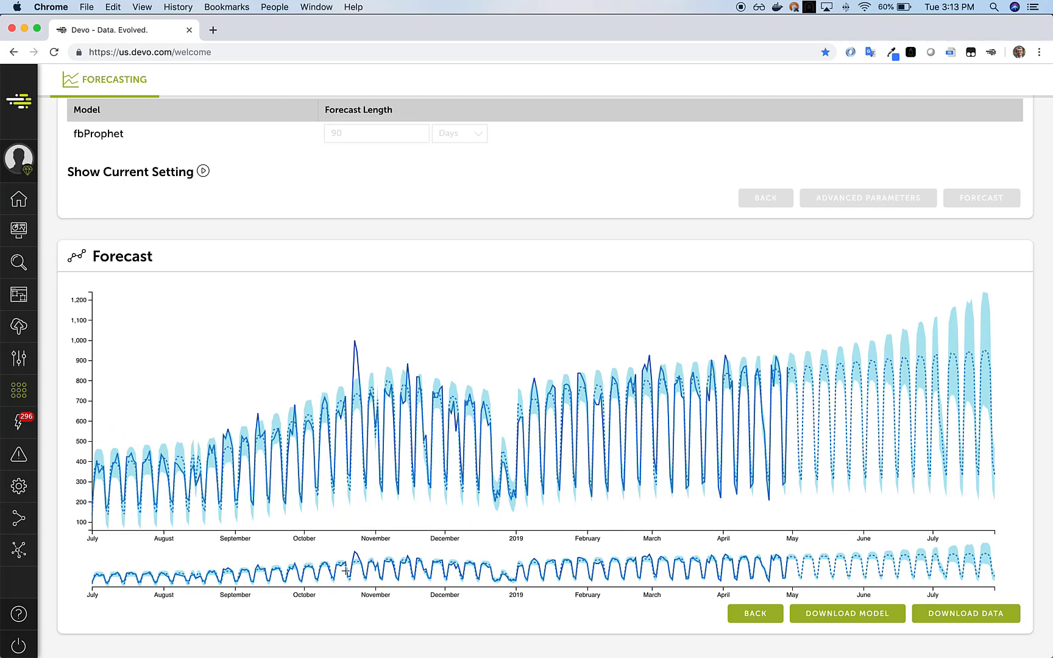
{"action": "mouse_move", "coordinate": [345, 569]}
{"action": "left_mouse_down"}
{"action": "mouse_move", "coordinate": [378, 572]}
{"action": "mouse_move", "coordinate": [361, 575]}
{"action": "left_mouse_up"}
{"action": "left_click", "coordinate": [391, 576]}
Examine the forecast chart for mid-December to early January and mid-April to the end of July, restoring the full range after each
{"action": "left_click_drag", "start_coordinate": [481, 576], "coordinate": [529, 577]}
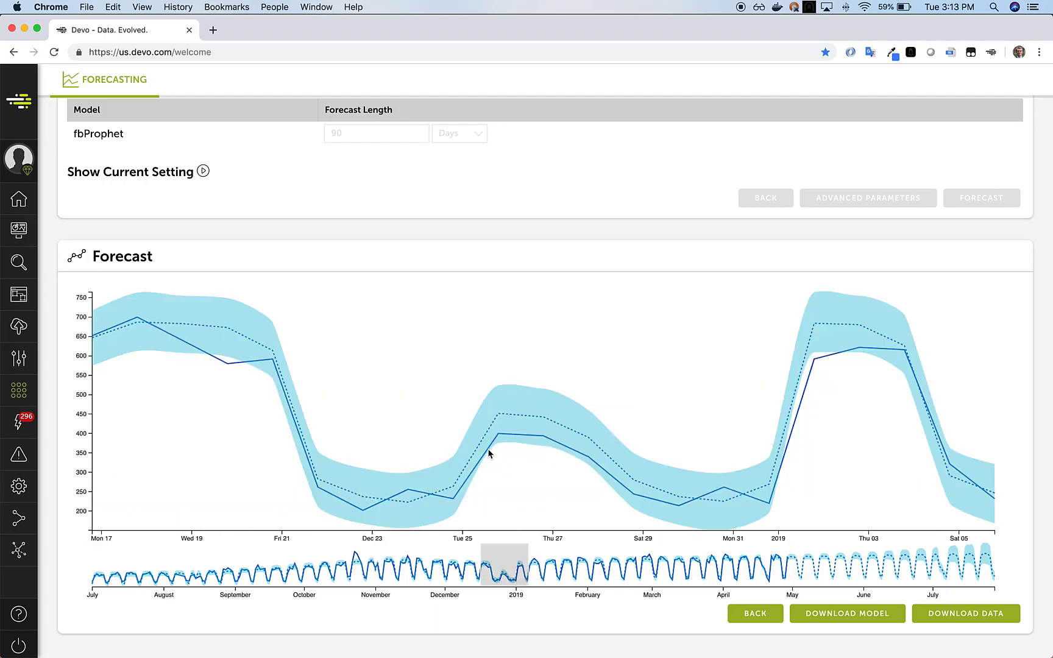
{"action": "left_click", "coordinate": [567, 573]}
{"action": "left_click_drag", "start_coordinate": [745, 565], "coordinate": [1010, 573]}
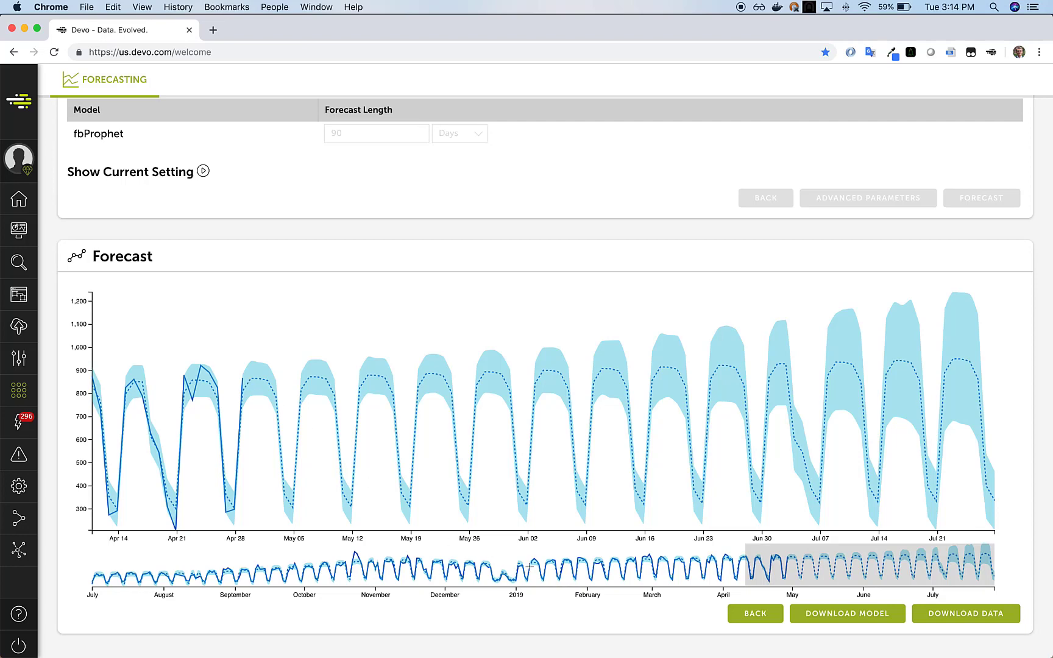
{"action": "left_click", "coordinate": [596, 569]}
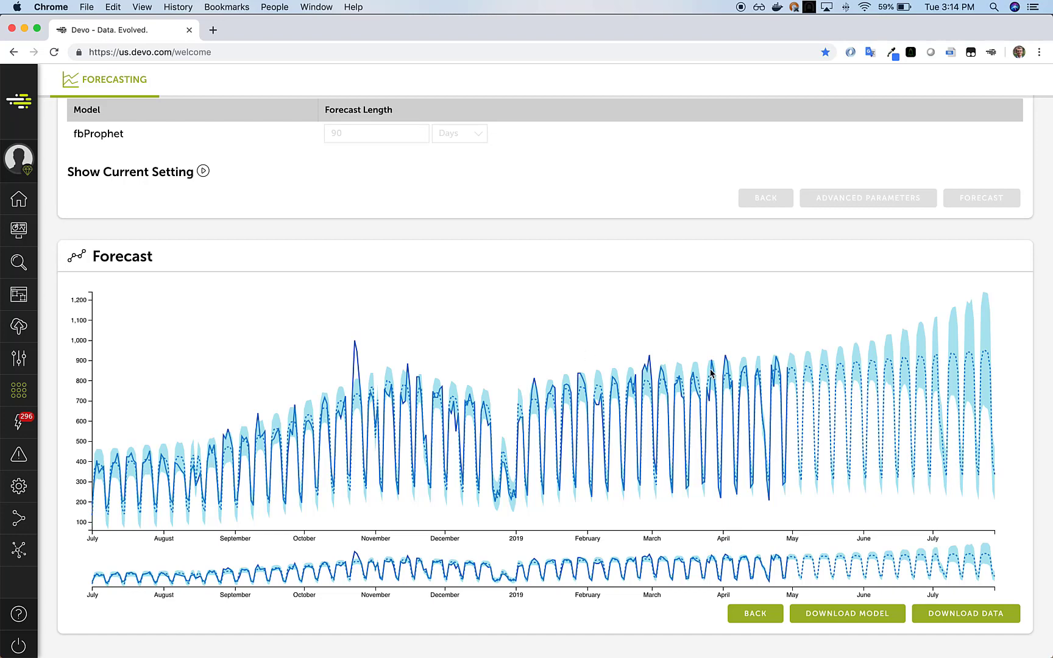
{"action": "scroll", "coordinate": [704, 626], "scroll_direction": "down", "scroll_amount": 1}
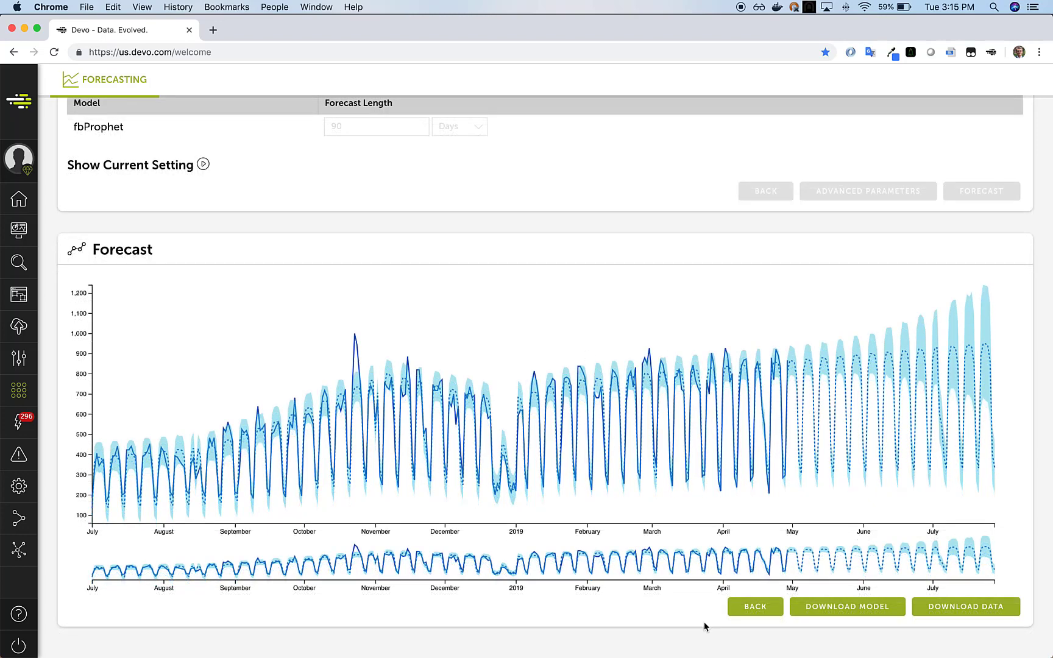
{"action": "left_click", "coordinate": [822, 614]}
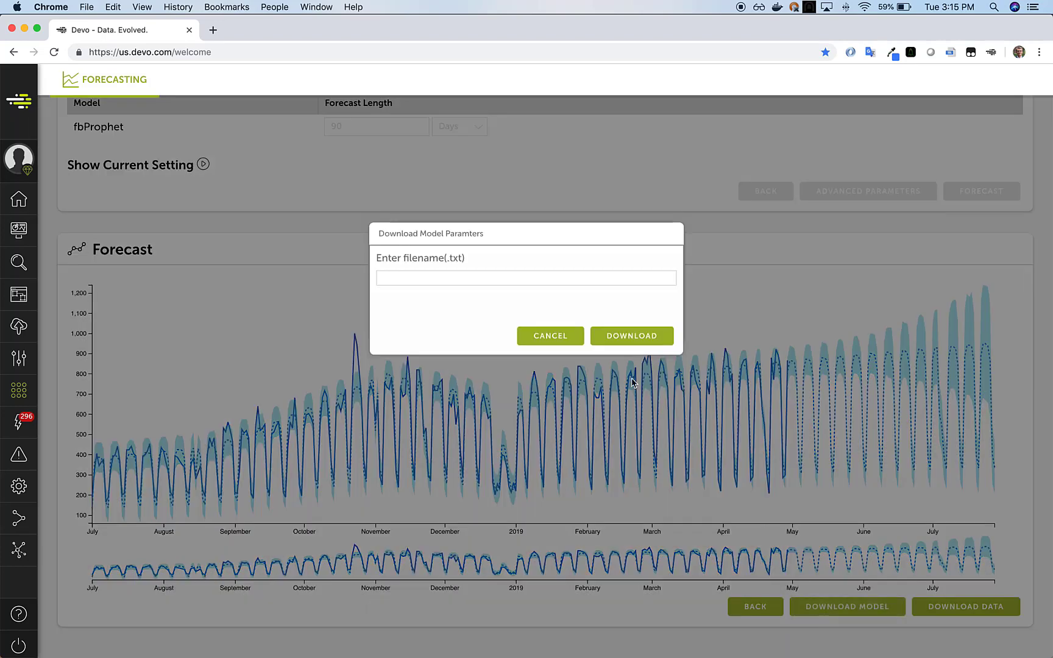
{"action": "left_click", "coordinate": [566, 336]}
Download the forecast data as a CSV file named myfile, and close the download dialog and the browser's download bar
{"action": "left_click", "coordinate": [999, 611]}
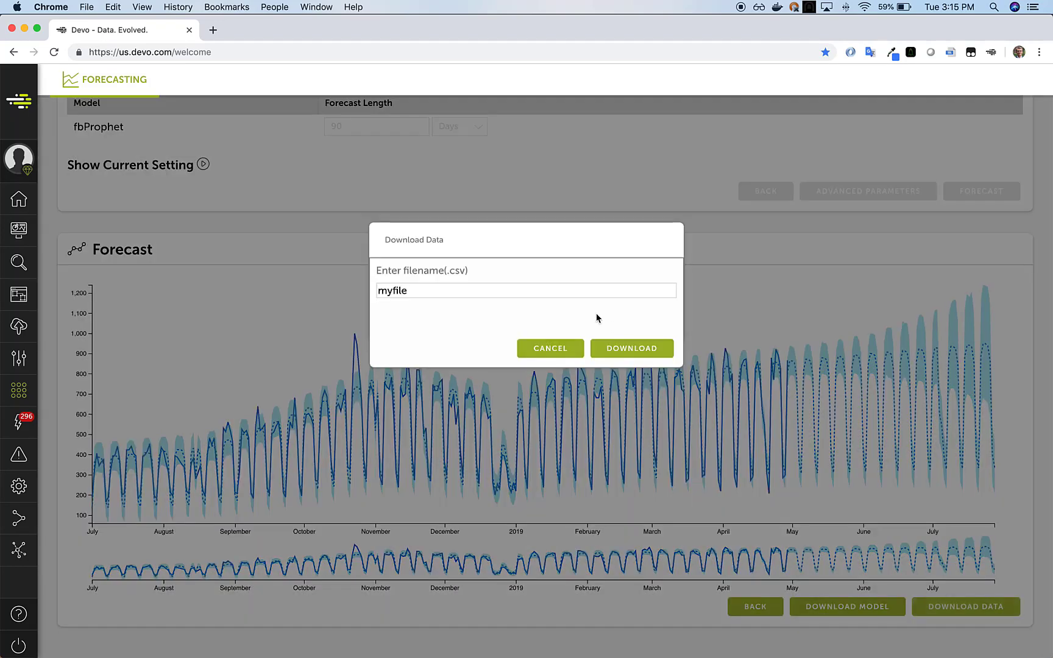
{"action": "left_click", "coordinate": [633, 354]}
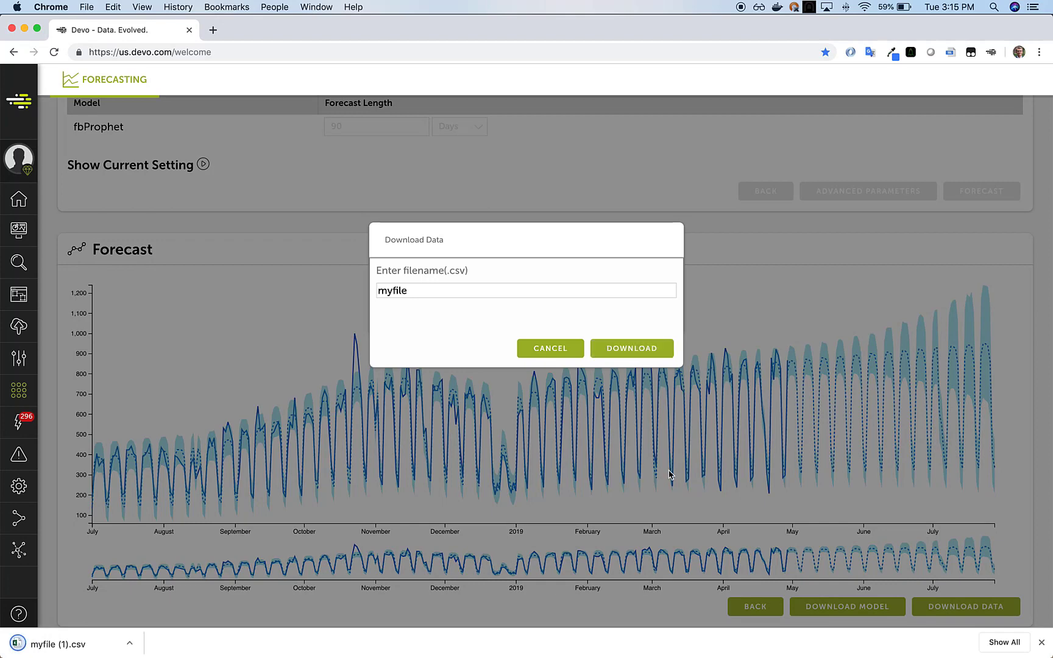
{"action": "left_click", "coordinate": [544, 347]}
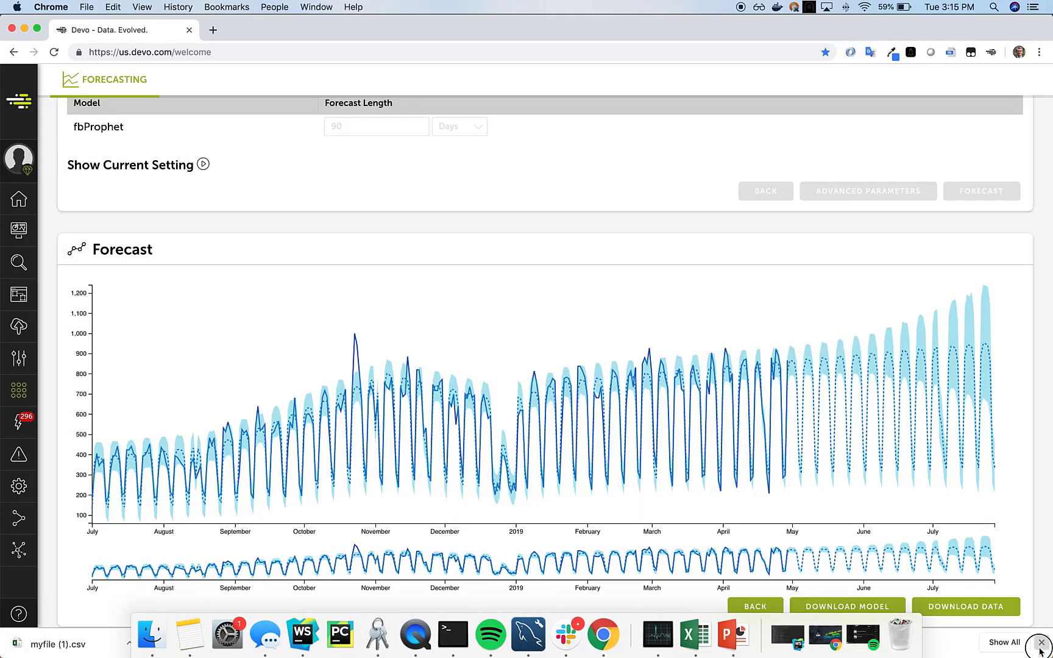
{"action": "left_click", "coordinate": [1041, 643]}
{"action": "scroll", "coordinate": [1028, 552], "scroll_direction": "up", "scroll_amount": 10}
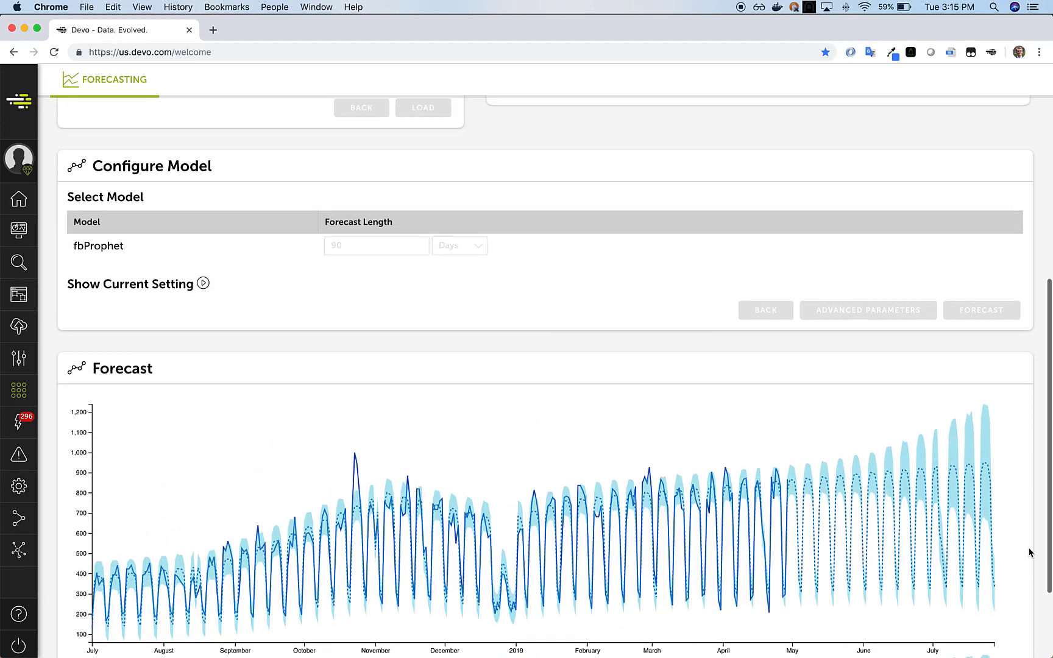